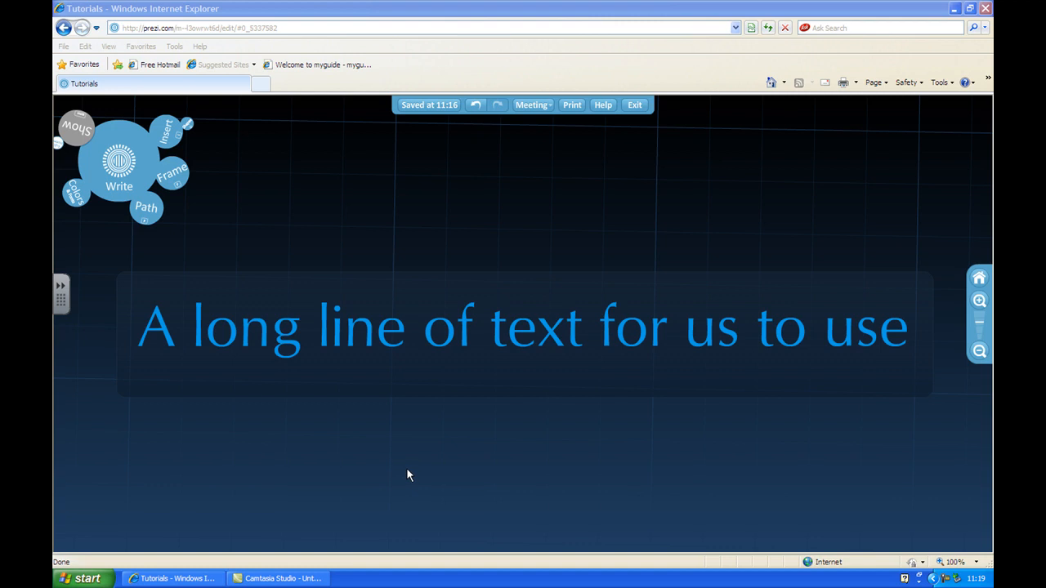
Add the text "TEST" inside the frame, below the words "A long" of the long line of text.
{"action": "scroll", "coordinate": [430, 479], "scroll_direction": "up", "scroll_amount": 3}
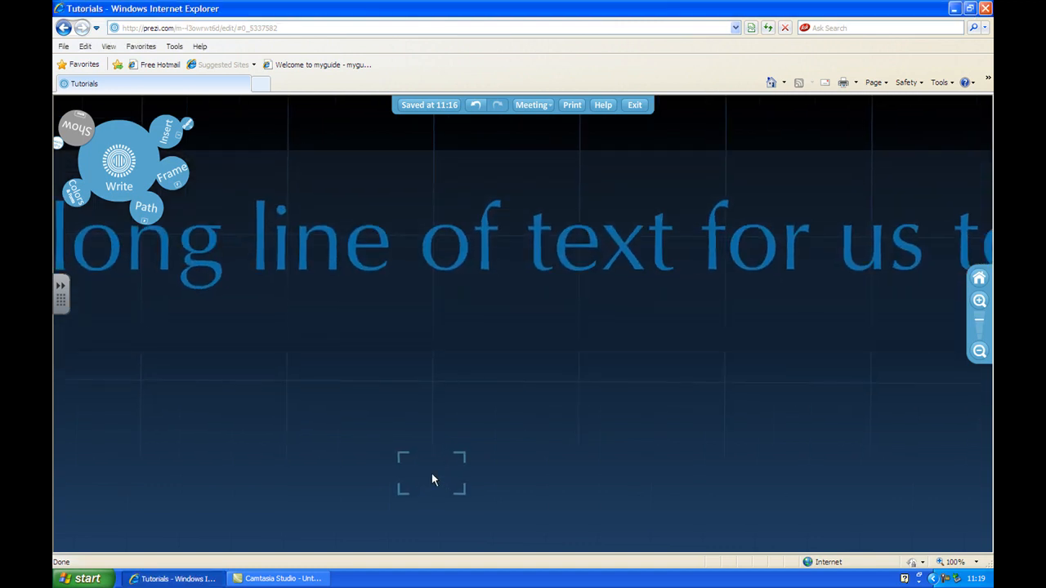
{"action": "scroll", "coordinate": [432, 478], "scroll_direction": "down", "scroll_amount": 2}
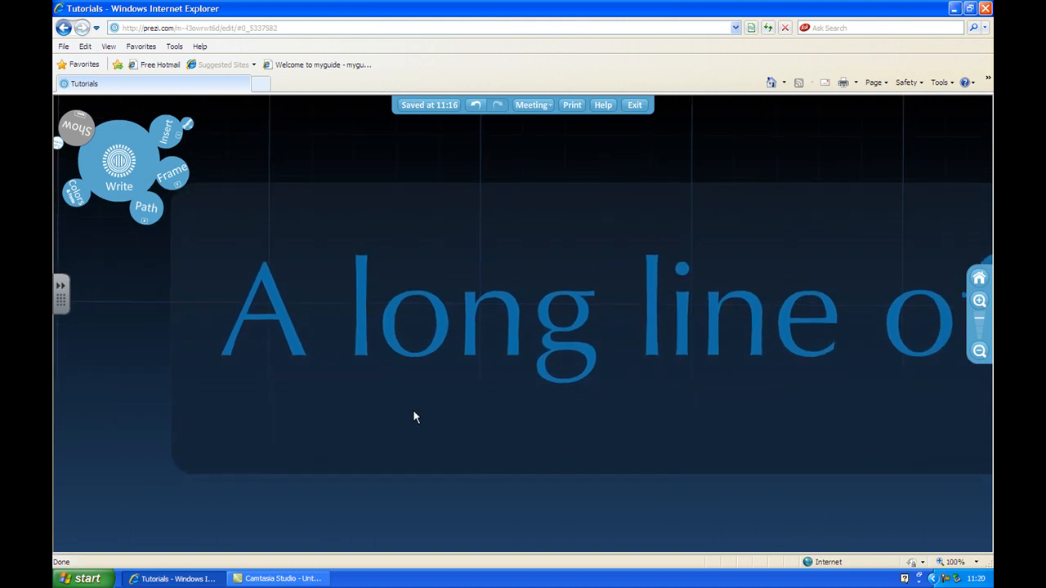
{"action": "double_click", "coordinate": [377, 471]}
{"action": "type", "text": "TEST"}
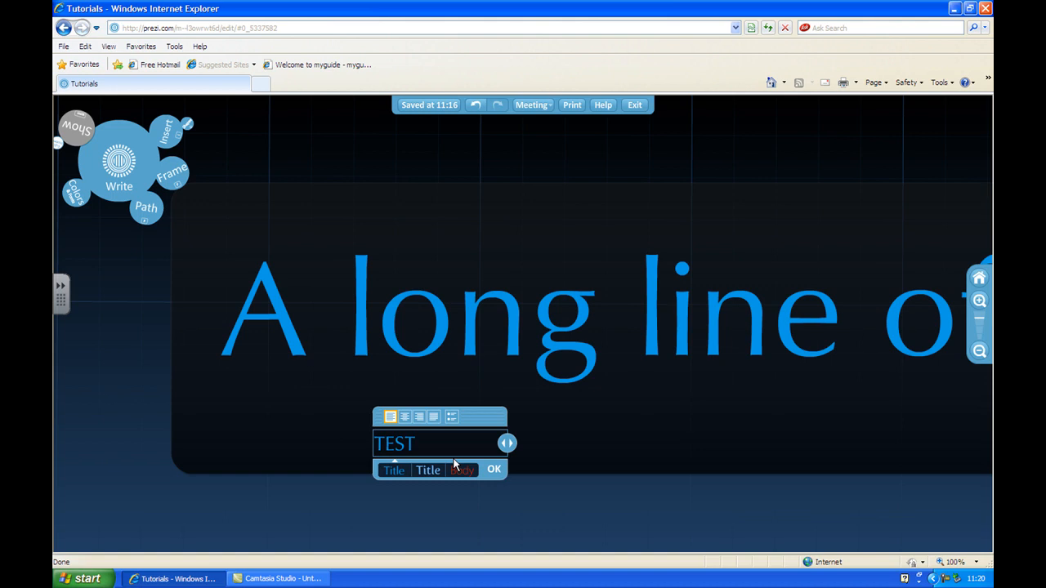
Try the available text styles on TEST, apply the red Body style, and finish editing the text.
{"action": "left_click", "coordinate": [460, 472]}
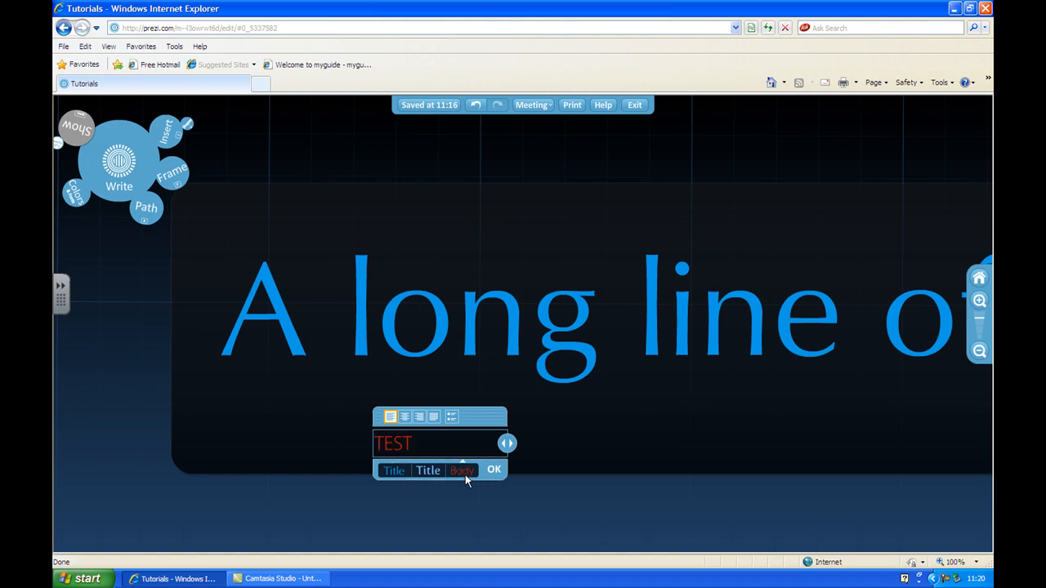
{"action": "left_click", "coordinate": [432, 474]}
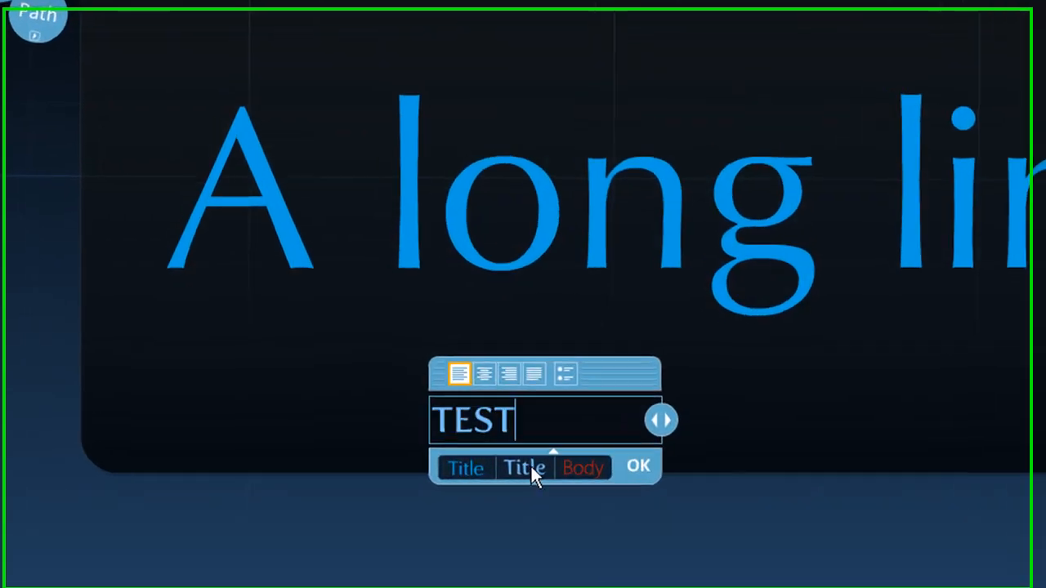
{"action": "left_click", "coordinate": [585, 470]}
{"action": "left_click", "coordinate": [462, 470]}
{"action": "left_click", "coordinate": [516, 472]}
{"action": "left_click", "coordinate": [581, 466]}
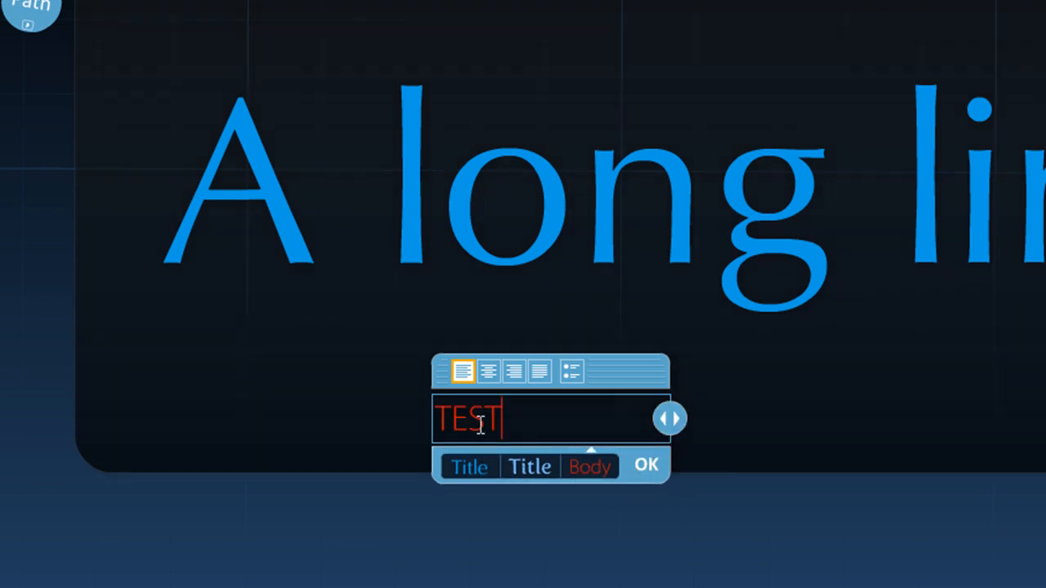
{"action": "left_click", "coordinate": [647, 465]}
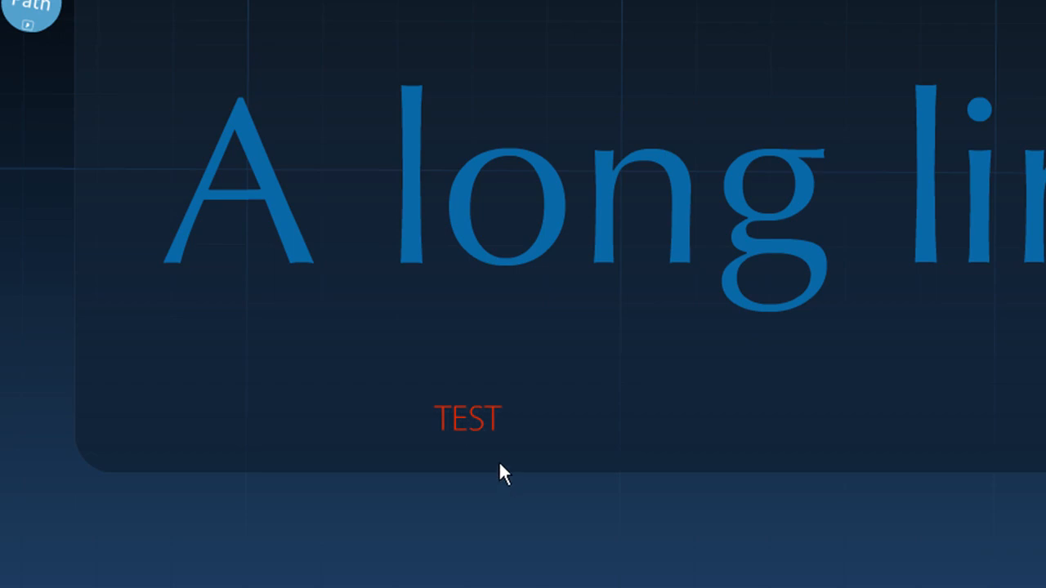
Shrink the TEST text to a tiny upright label and place it just below the letter "l" of "long".
{"action": "left_click", "coordinate": [468, 431]}
{"action": "left_click_drag", "start_coordinate": [467, 426], "coordinate": [365, 202]}
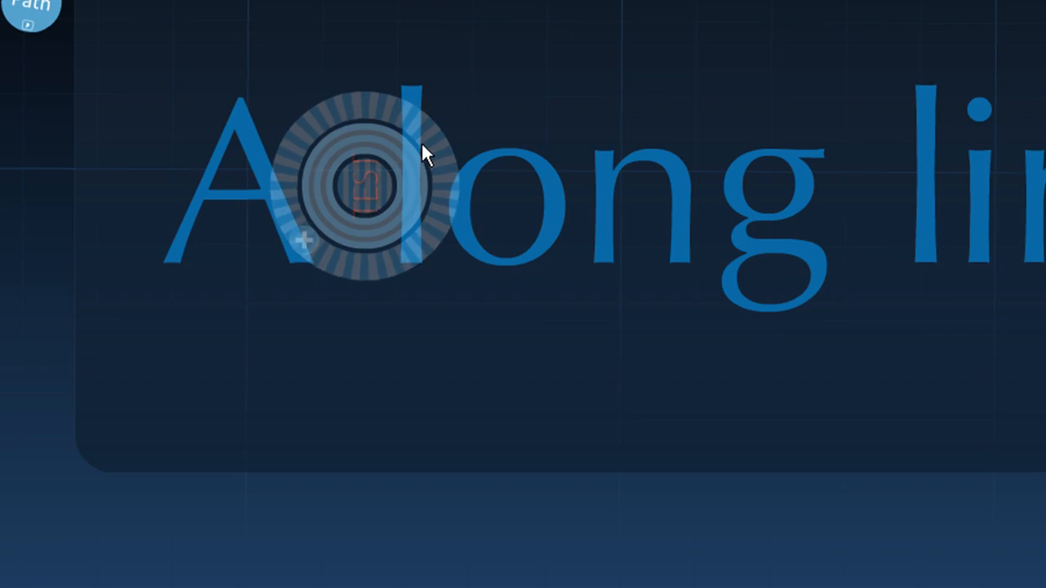
{"action": "left_click_drag", "start_coordinate": [360, 181], "coordinate": [387, 275]}
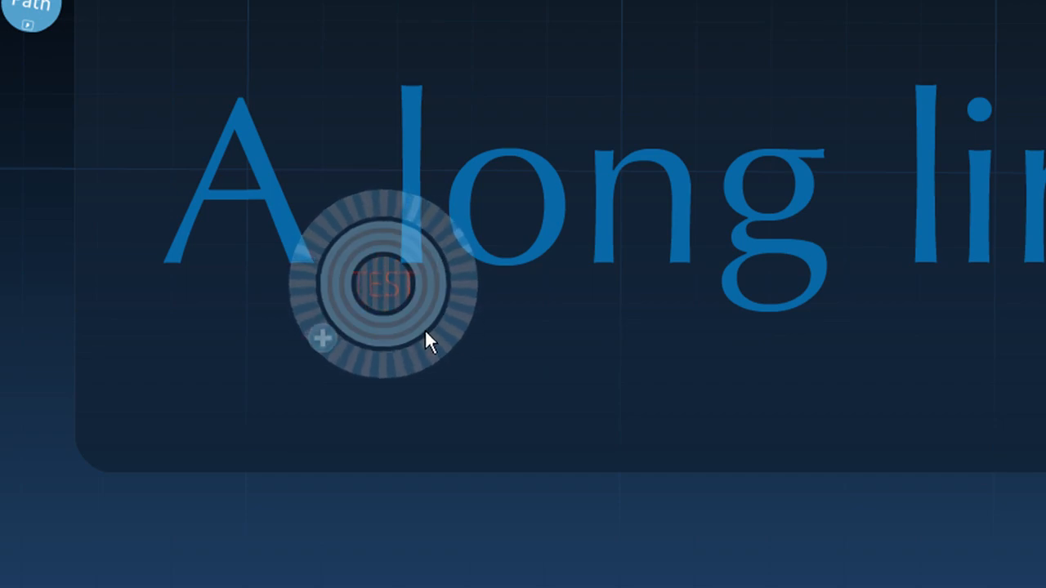
{"action": "left_click_drag", "start_coordinate": [383, 263], "coordinate": [408, 284]}
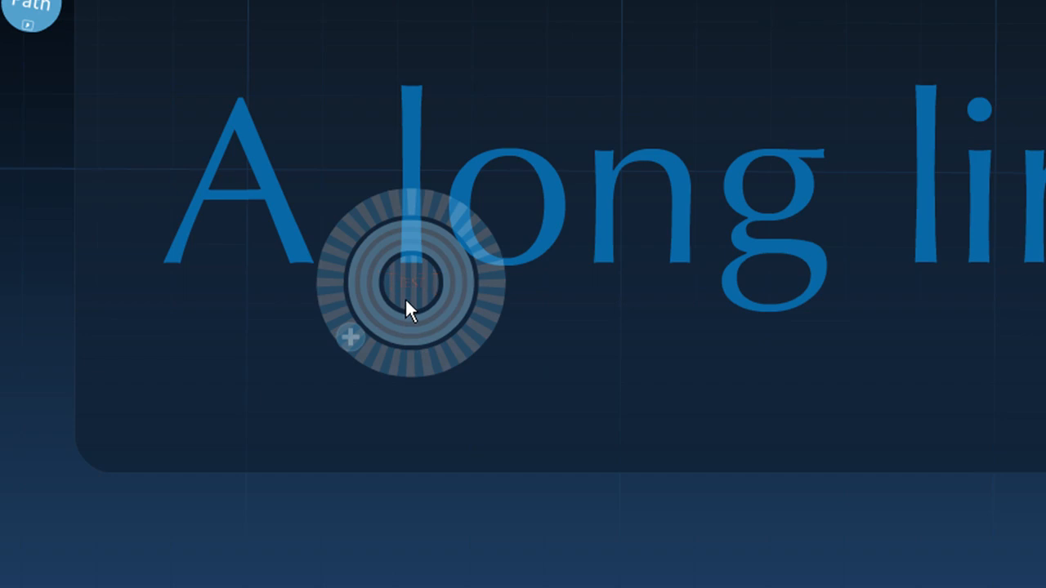
{"action": "left_click", "coordinate": [405, 292]}
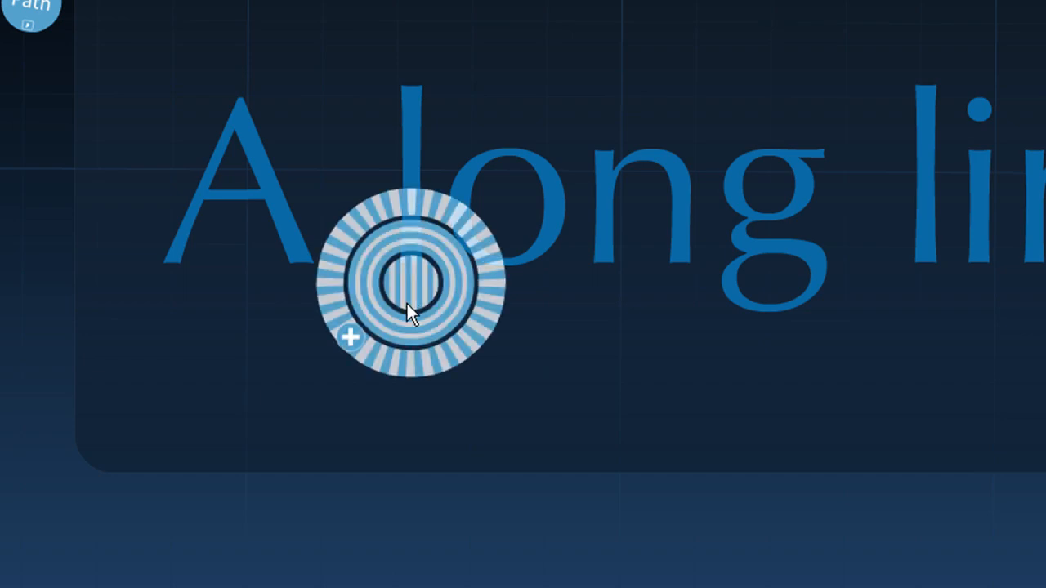
{"action": "left_click", "coordinate": [504, 362]}
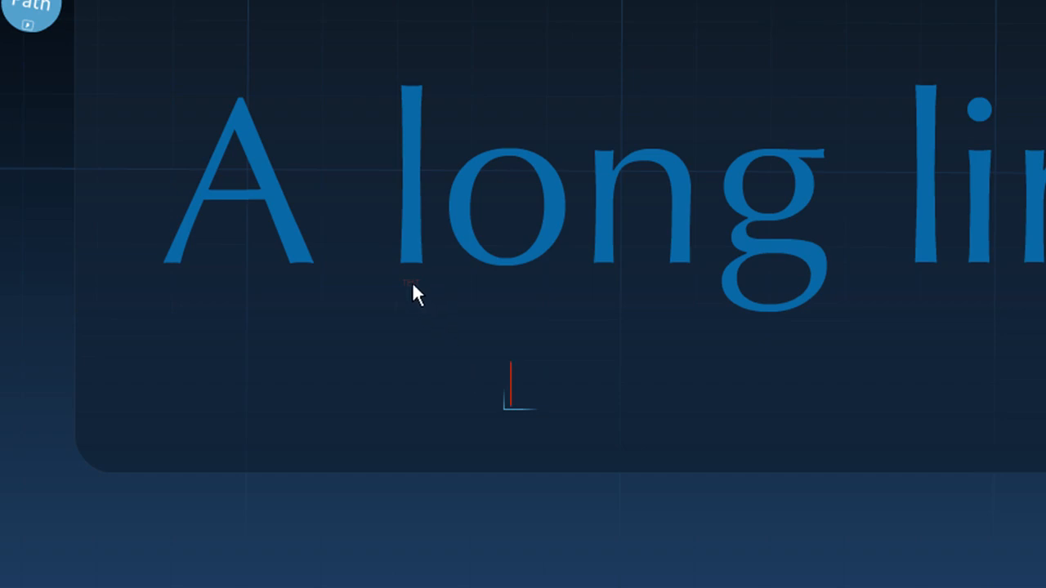
Move the tiny TEST text up so it sits directly beneath the stem of the "l" in "long".
{"action": "scroll", "coordinate": [508, 422], "scroll_direction": "down", "scroll_amount": 5}
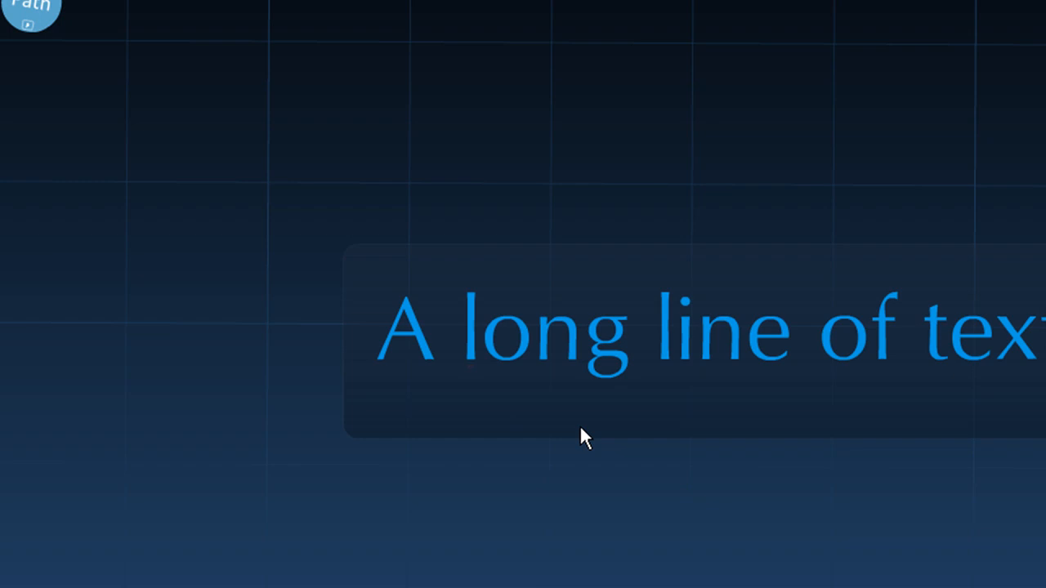
{"action": "scroll", "coordinate": [507, 405], "scroll_direction": "up", "scroll_amount": 5}
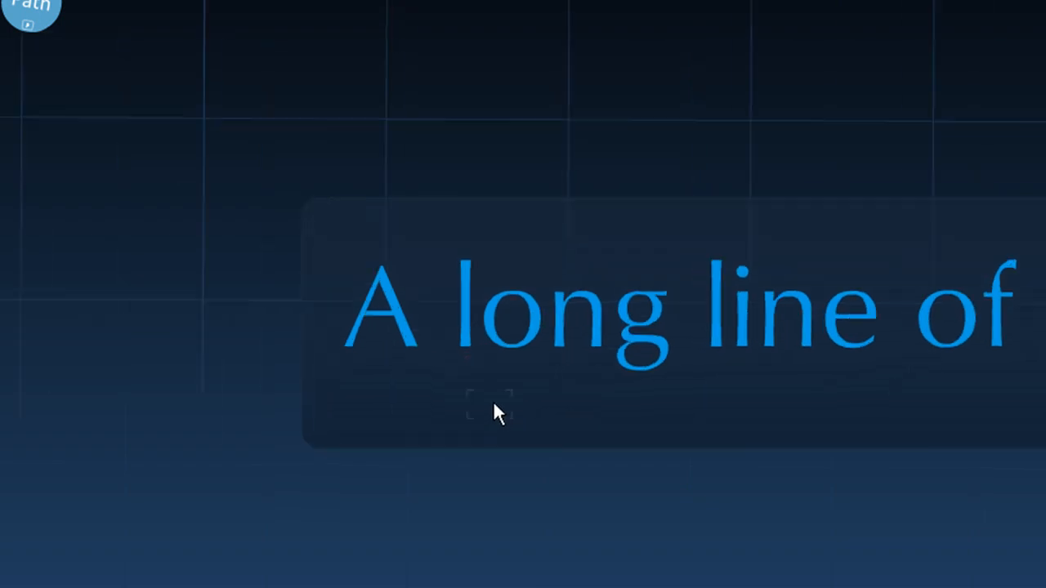
{"action": "scroll", "coordinate": [548, 554], "scroll_direction": "up", "scroll_amount": 3}
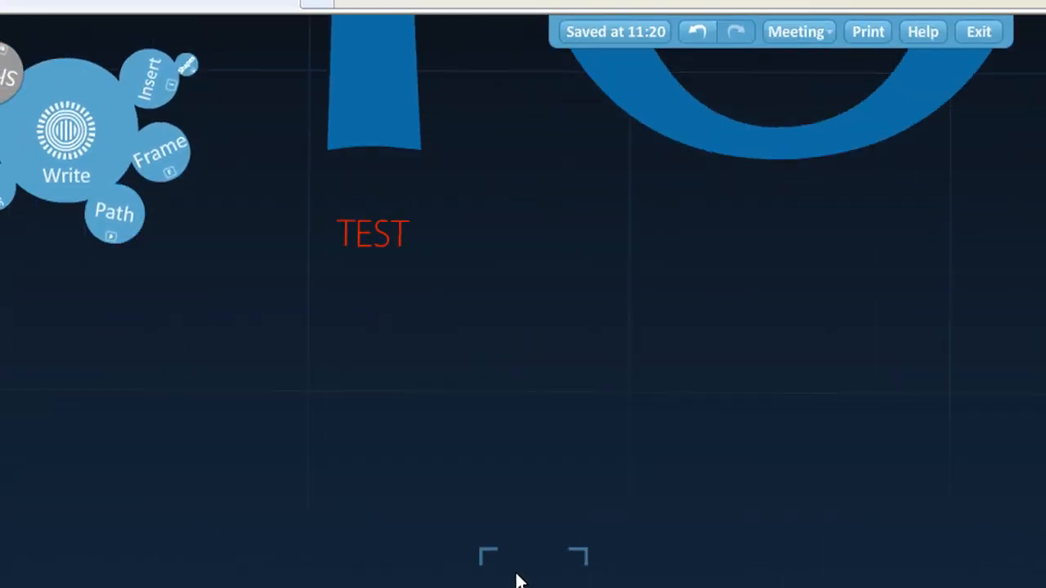
{"action": "left_click", "coordinate": [386, 235]}
{"action": "left_click_drag", "start_coordinate": [385, 238], "coordinate": [370, 177]}
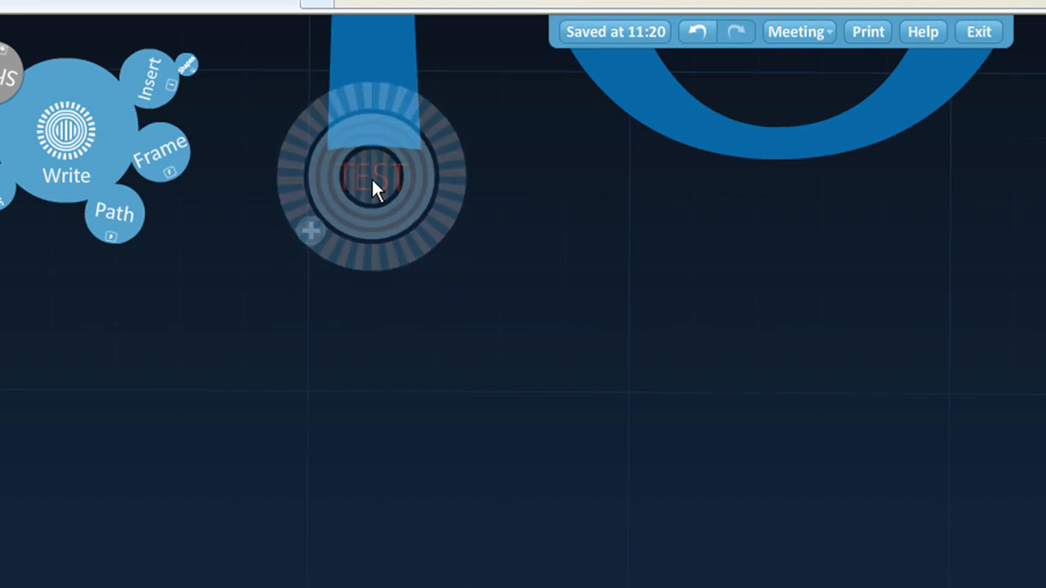
{"action": "left_click", "coordinate": [467, 301]}
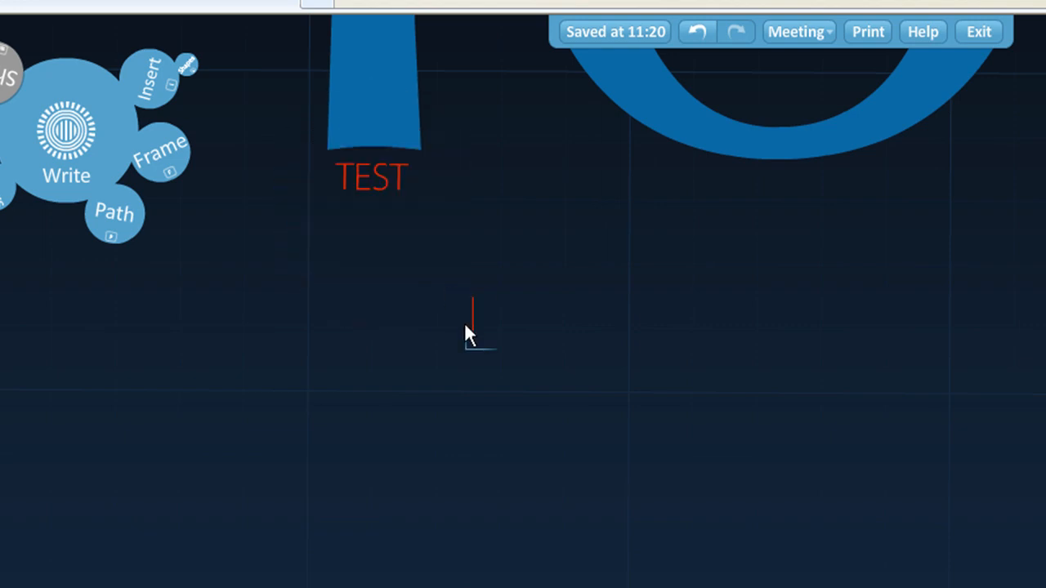
{"action": "scroll", "coordinate": [464, 323], "scroll_direction": "down", "scroll_amount": 5}
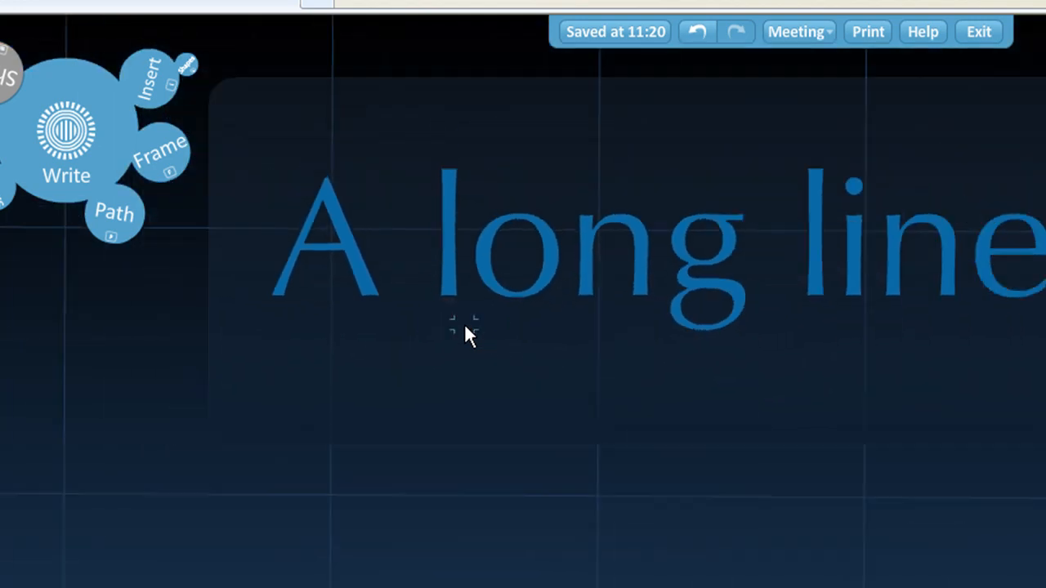
{"action": "scroll", "coordinate": [464, 323], "scroll_direction": "up", "scroll_amount": 3}
{"action": "scroll", "coordinate": [464, 322], "scroll_direction": "down", "scroll_amount": 1}
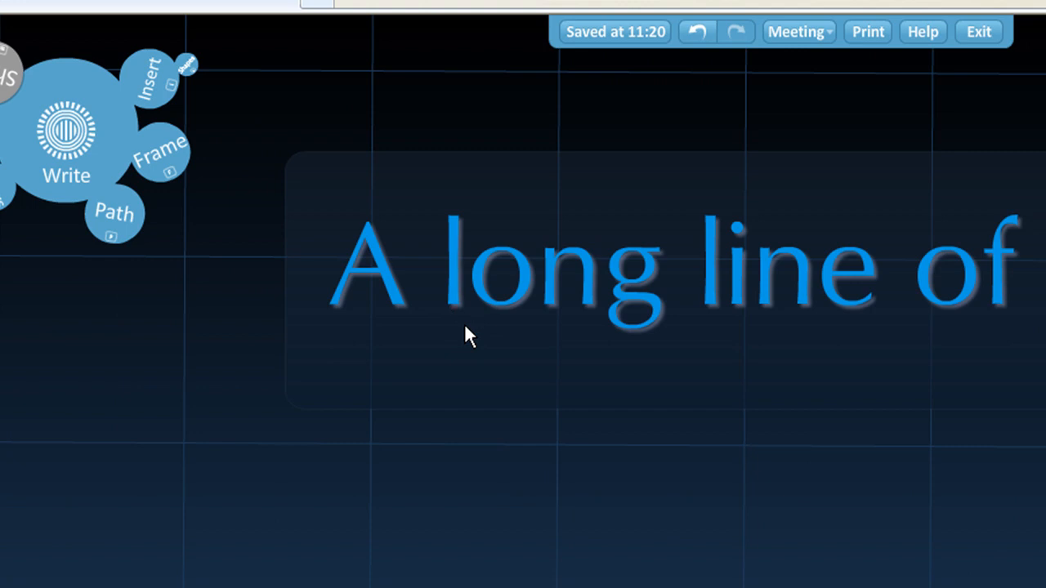
{"action": "left_click", "coordinate": [126, 213]}
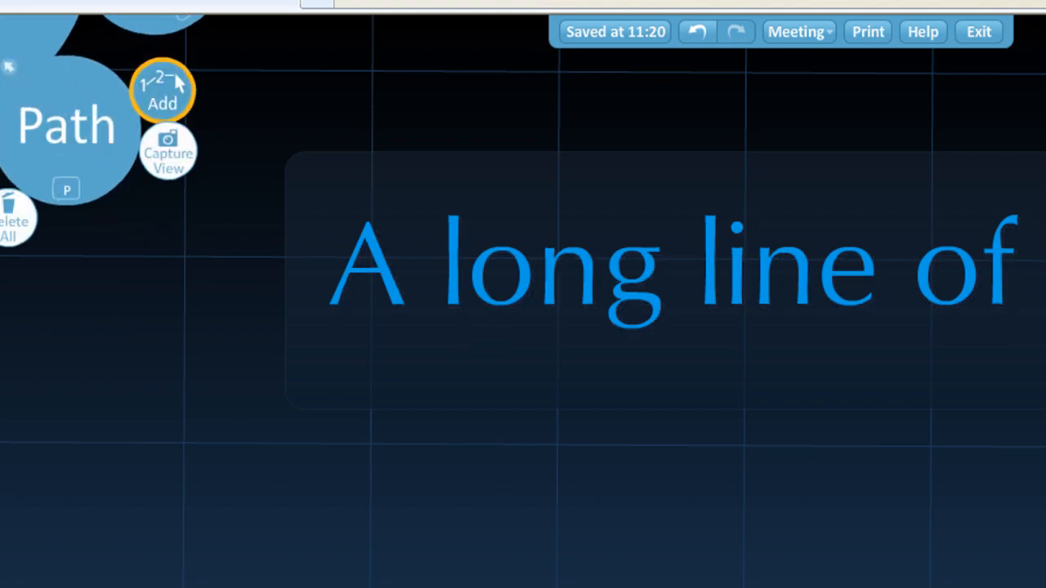
{"action": "left_click", "coordinate": [755, 261]}
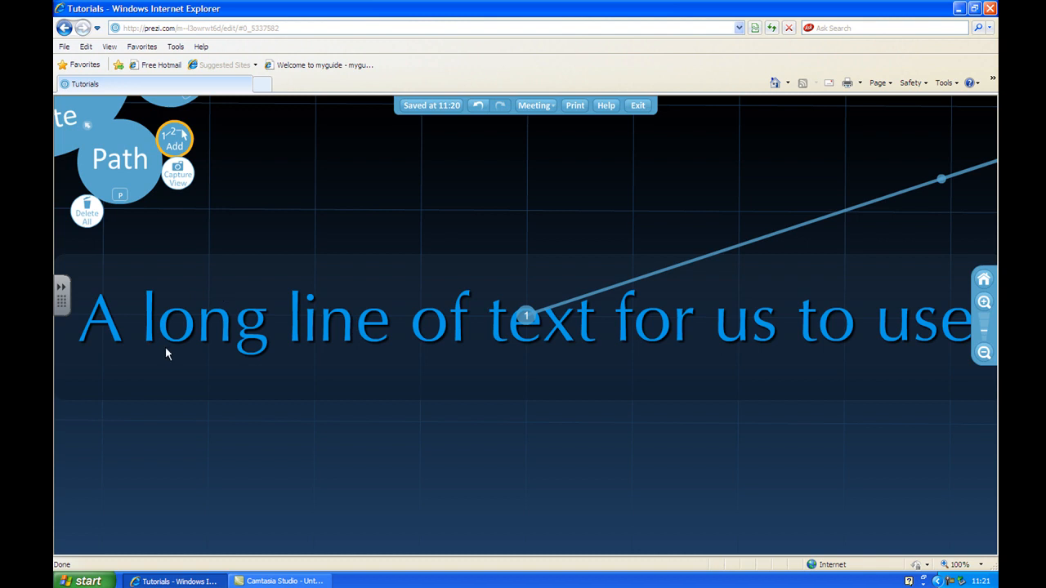
{"action": "left_click", "coordinate": [97, 137]}
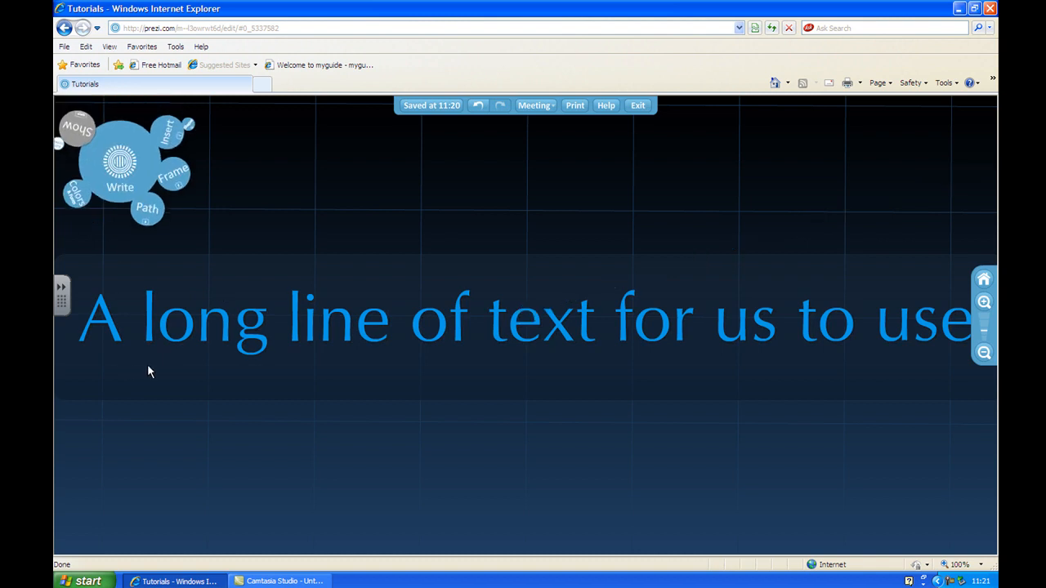
Enlarge the TEST text beneath the "l" of "long" until it overlaps the bottom of that letter.
{"action": "scroll", "coordinate": [158, 360], "scroll_direction": "up", "scroll_amount": 2}
{"action": "scroll", "coordinate": [125, 316], "scroll_direction": "up", "scroll_amount": 2}
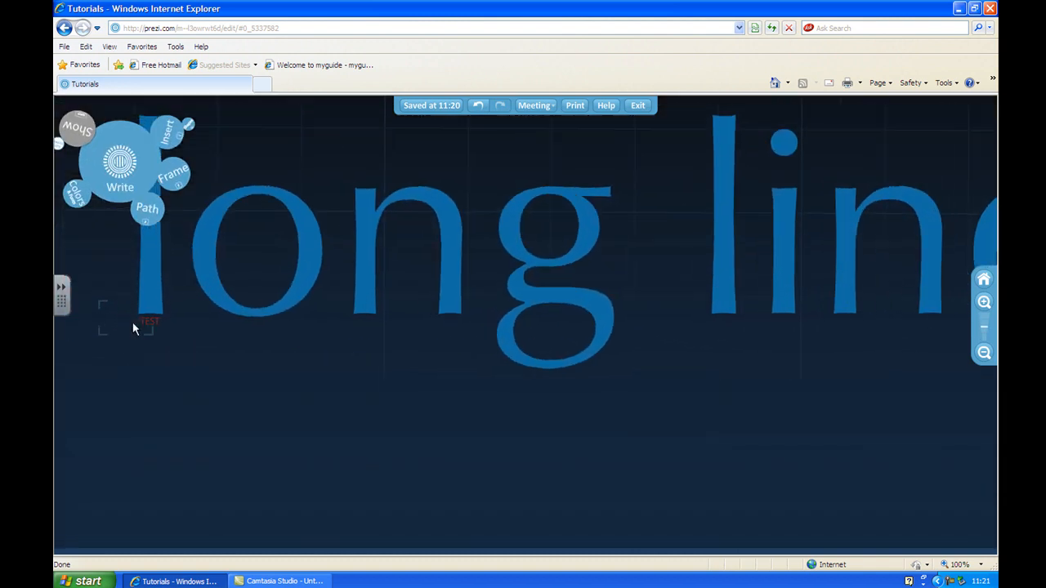
{"action": "scroll", "coordinate": [131, 320], "scroll_direction": "up", "scroll_amount": 3}
{"action": "left_click", "coordinate": [162, 323]}
{"action": "left_click_drag", "start_coordinate": [164, 348], "coordinate": [159, 526]}
{"action": "left_click", "coordinate": [422, 421]}
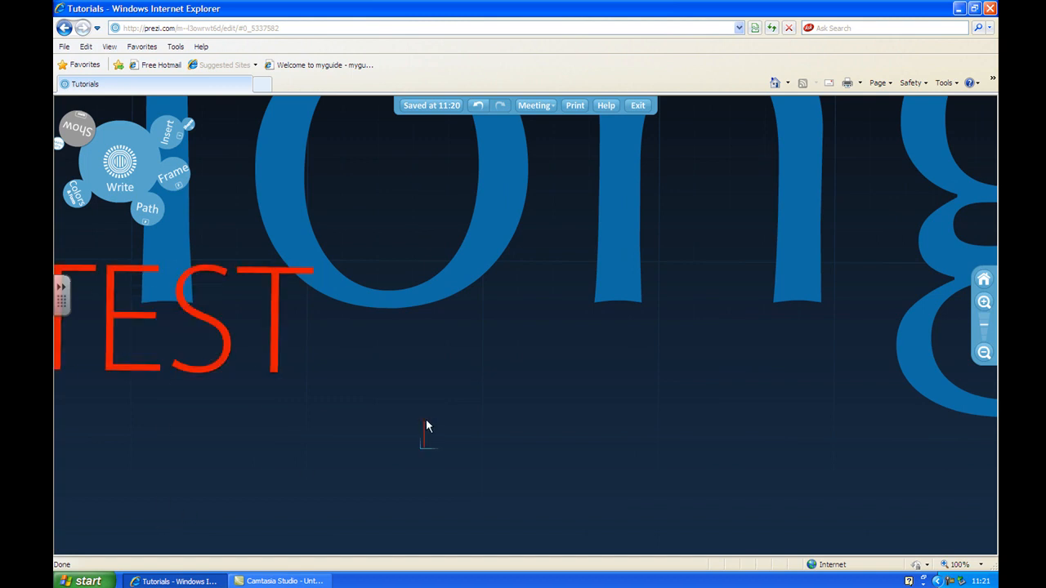
Insert the TEST text into the path as stop 2, right after the long line of text, and leave path editing.
{"action": "scroll", "coordinate": [436, 419], "scroll_direction": "down", "scroll_amount": 3}
{"action": "scroll", "coordinate": [451, 420], "scroll_direction": "down", "scroll_amount": 3}
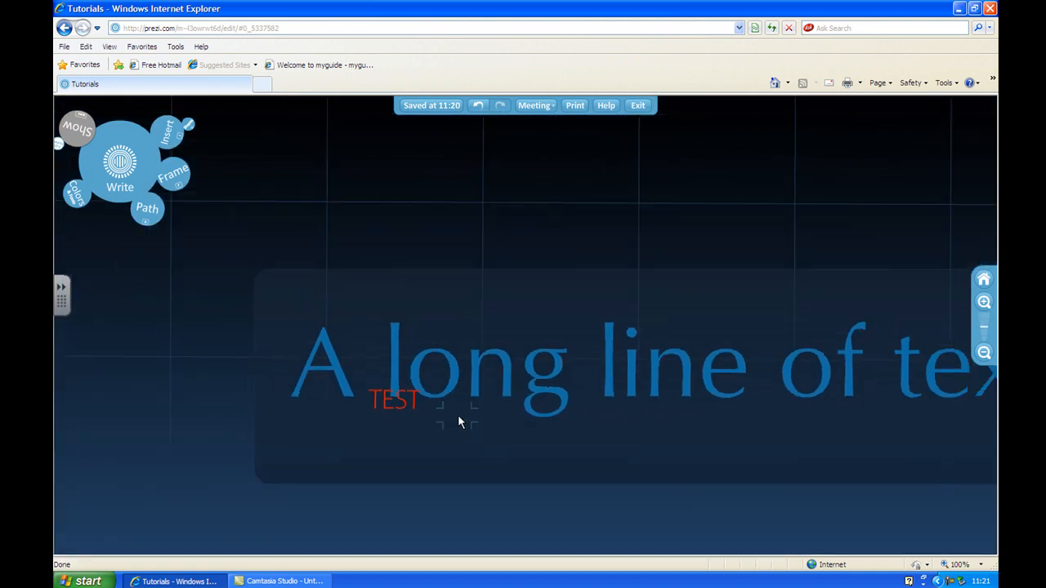
{"action": "scroll", "coordinate": [507, 402], "scroll_direction": "up", "scroll_amount": 2}
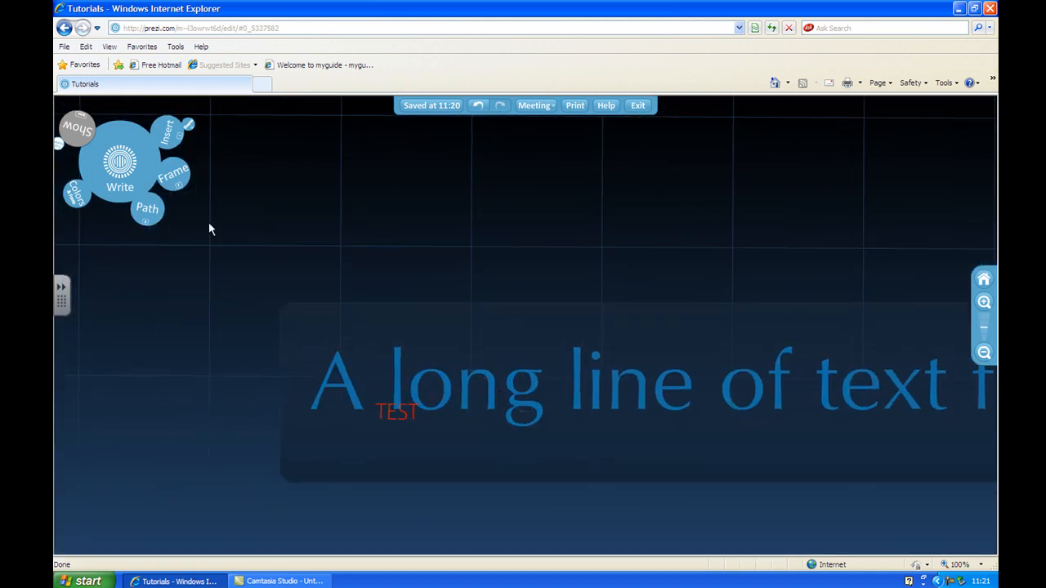
{"action": "left_click", "coordinate": [148, 210]}
{"action": "left_click_drag", "start_coordinate": [770, 418], "coordinate": [432, 401]}
{"action": "left_click", "coordinate": [434, 404]}
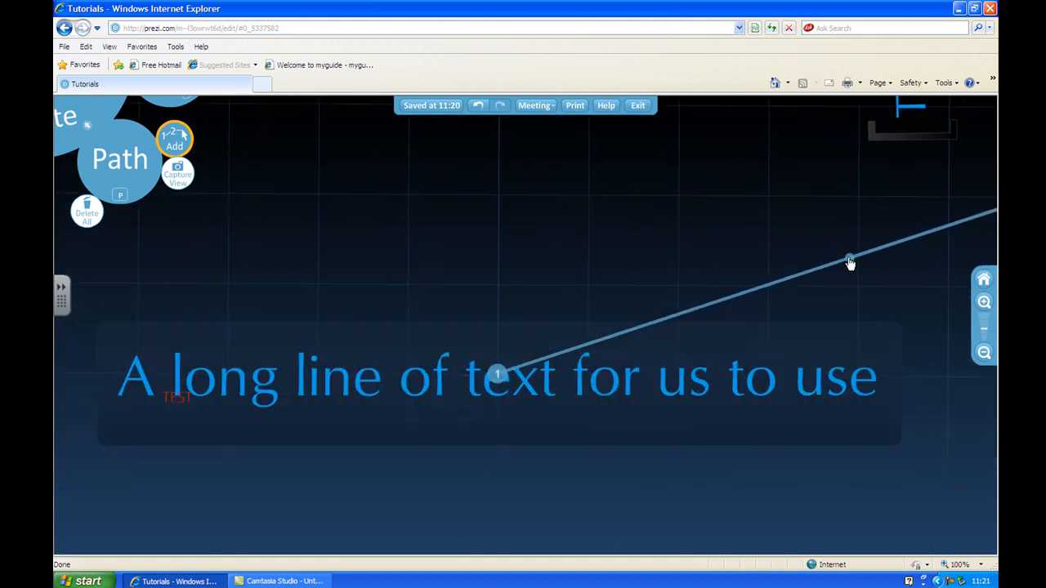
{"action": "scroll", "coordinate": [848, 261], "scroll_direction": "down", "scroll_amount": 2}
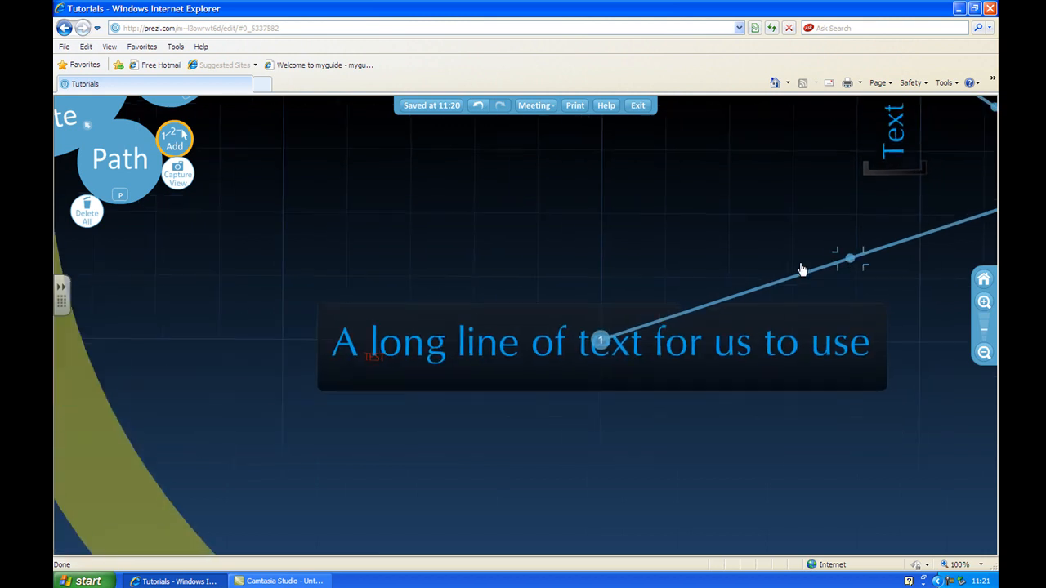
{"action": "left_click_drag", "start_coordinate": [727, 295], "coordinate": [379, 359]}
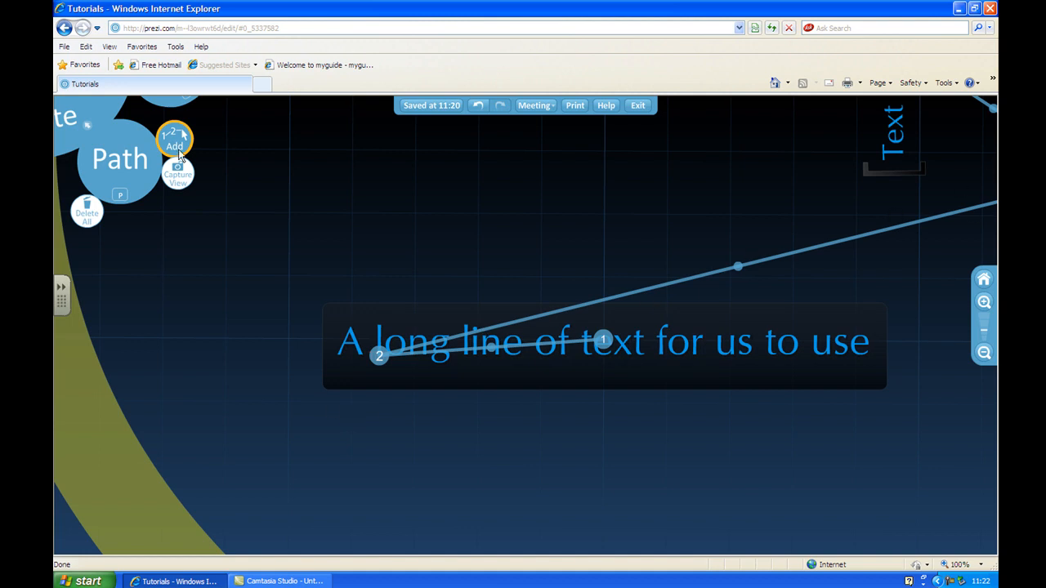
{"action": "left_click", "coordinate": [83, 129]}
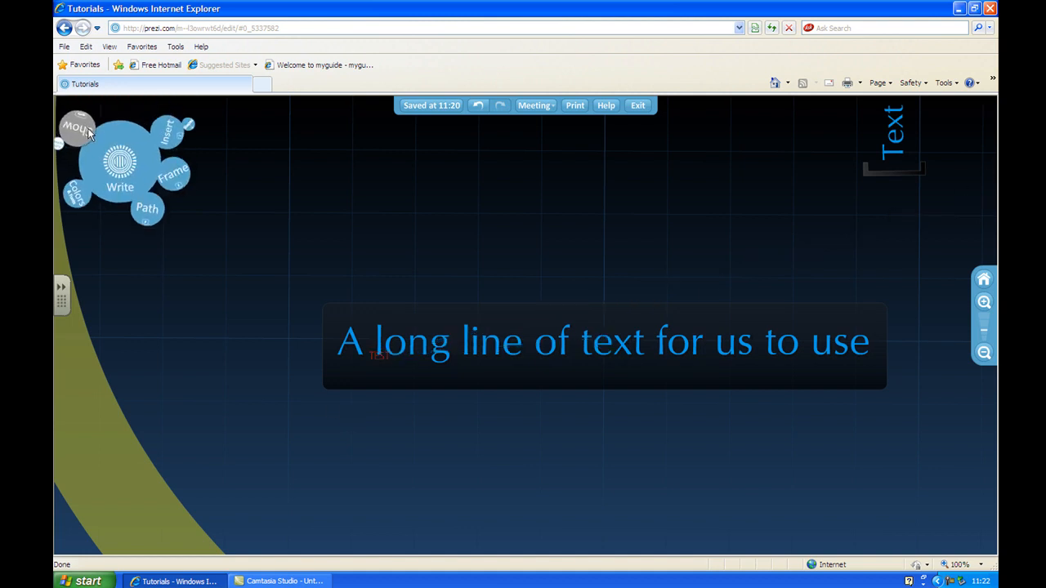
Examine the enlarged TEST text up close and against the long line of text.
{"action": "scroll", "coordinate": [323, 330], "scroll_direction": "up", "scroll_amount": 5}
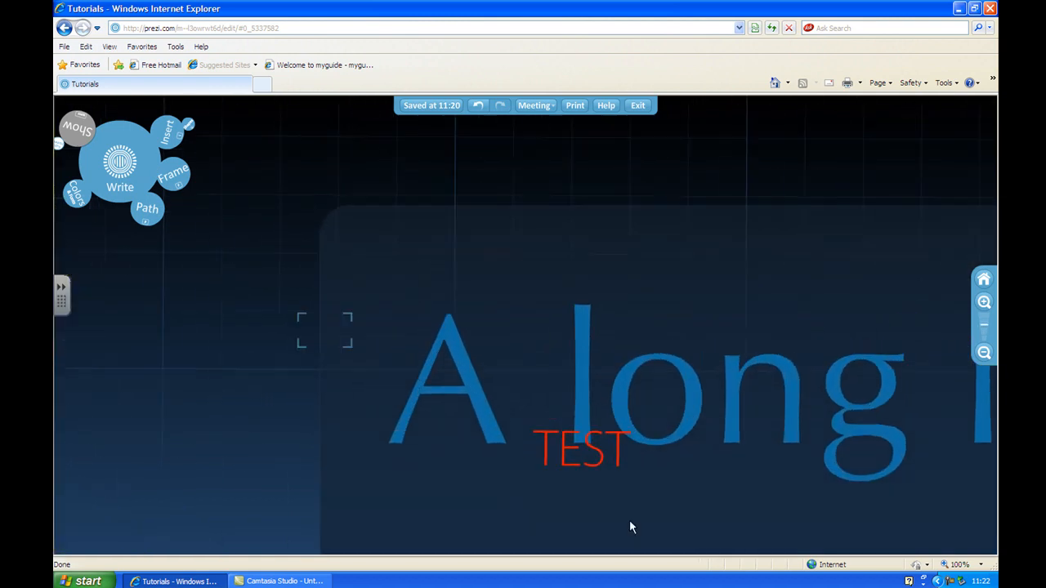
{"action": "scroll", "coordinate": [628, 514], "scroll_direction": "up", "scroll_amount": 3}
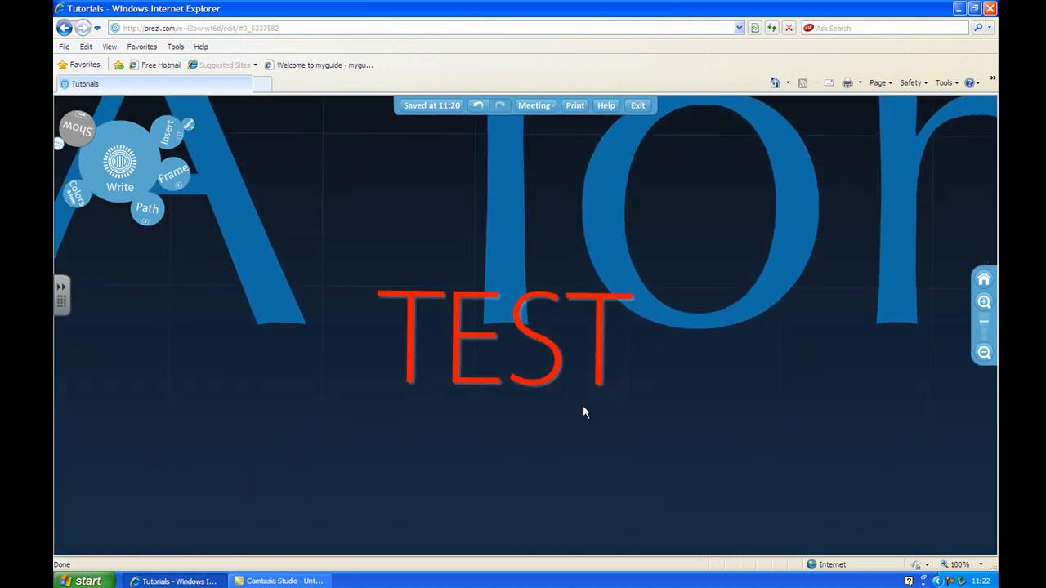
{"action": "scroll", "coordinate": [929, 186], "scroll_direction": "up", "scroll_amount": 3}
{"action": "scroll", "coordinate": [929, 186], "scroll_direction": "down", "scroll_amount": 4}
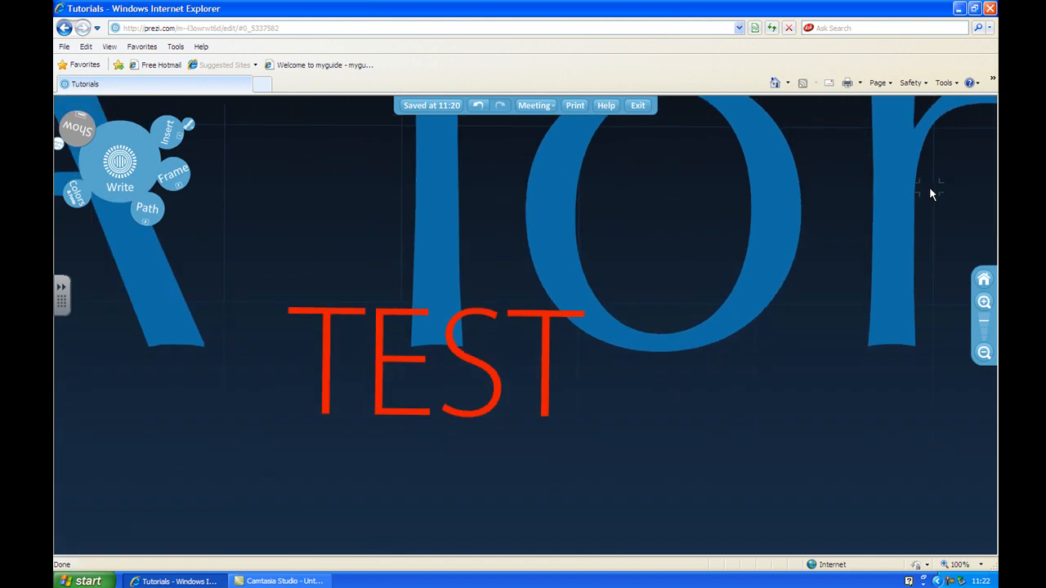
{"action": "scroll", "coordinate": [646, 314], "scroll_direction": "up", "scroll_amount": 3}
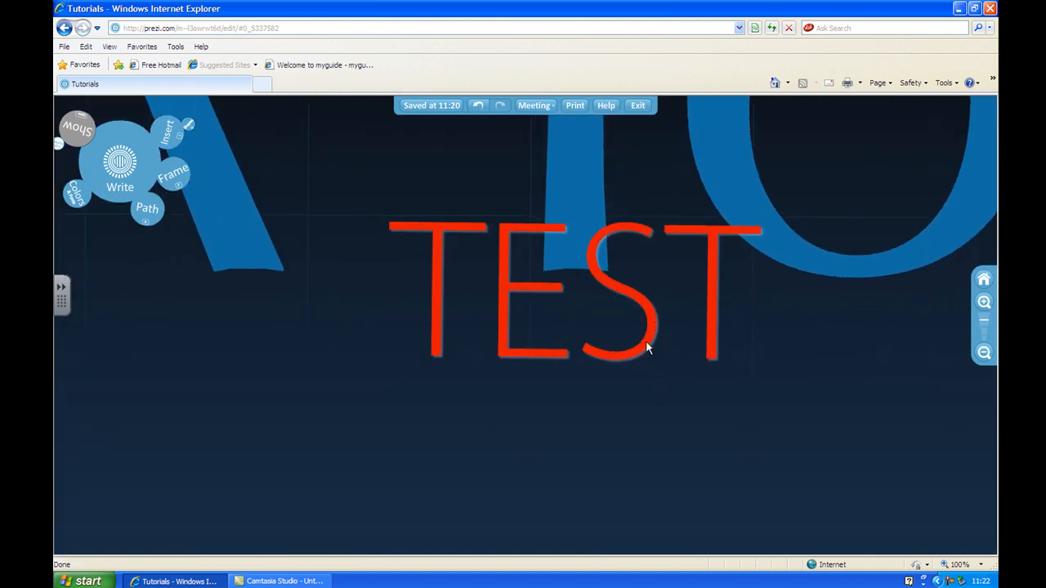
{"action": "scroll", "coordinate": [646, 348], "scroll_direction": "down", "scroll_amount": 4}
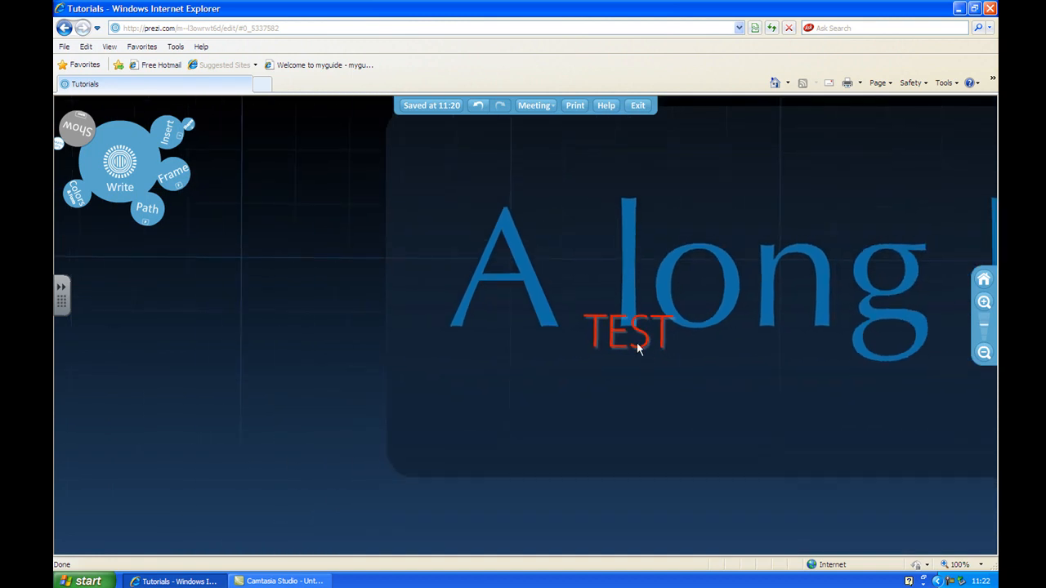
Shrink the TEST text until it is hidden at the foot of the "l" in "long", and check its stop 2 in the path.
{"action": "left_click", "coordinate": [638, 347]}
{"action": "left_click_drag", "start_coordinate": [632, 360], "coordinate": [632, 362]}
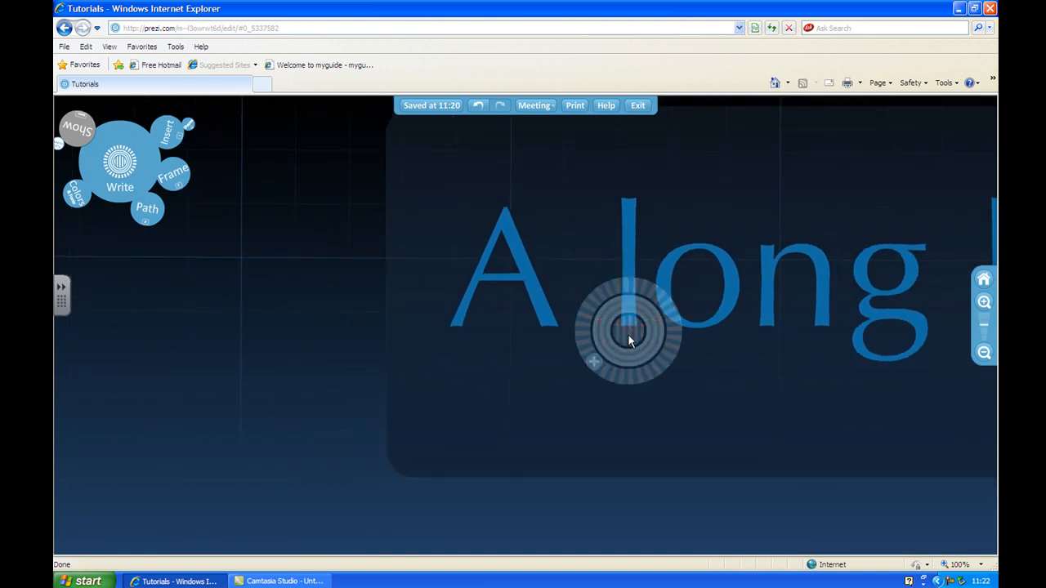
{"action": "left_click_drag", "start_coordinate": [628, 332], "coordinate": [627, 332]}
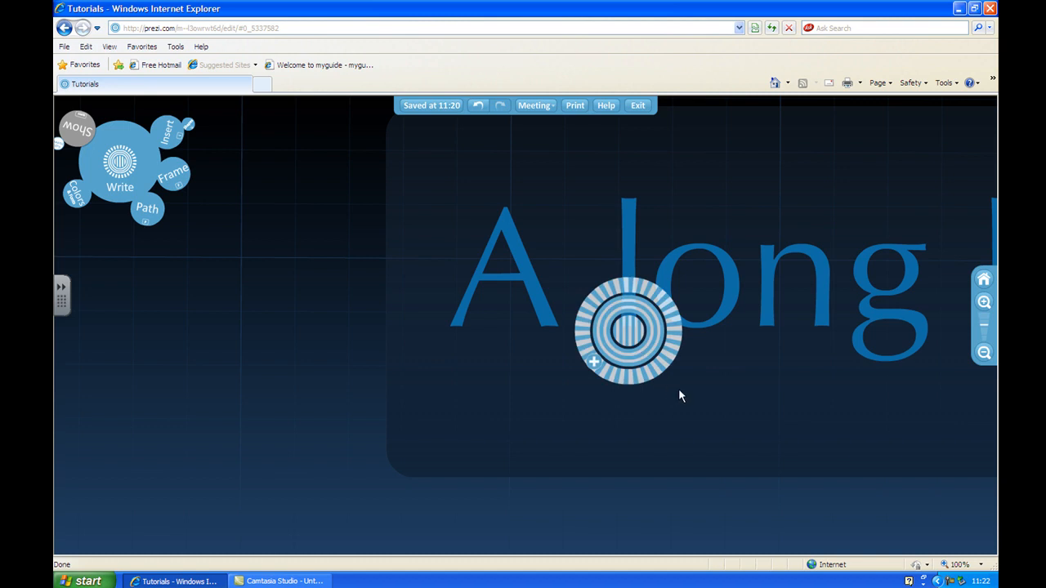
{"action": "double_click", "coordinate": [678, 389]}
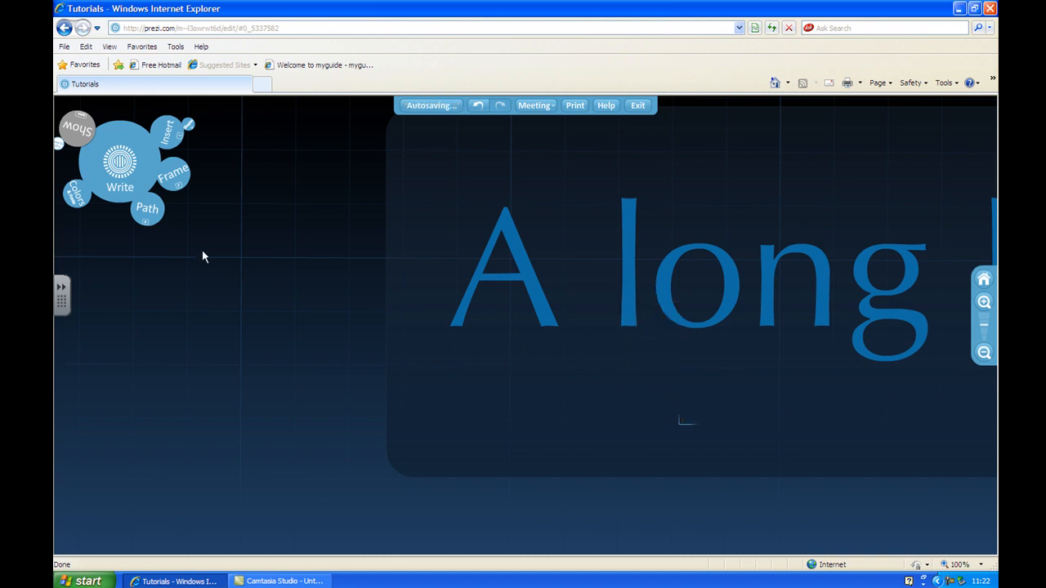
{"action": "left_click", "coordinate": [149, 211]}
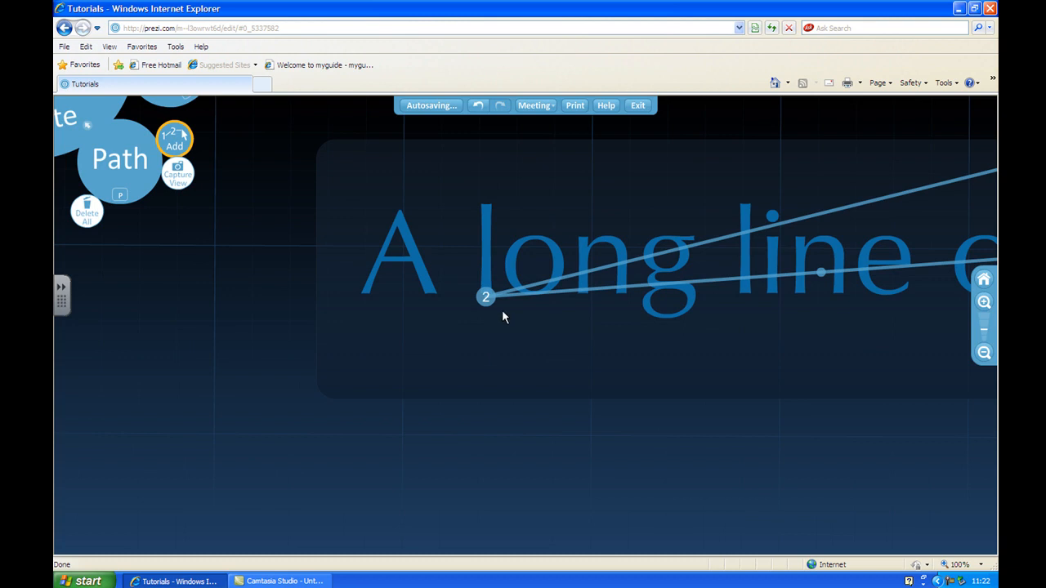
{"action": "left_click", "coordinate": [91, 130]}
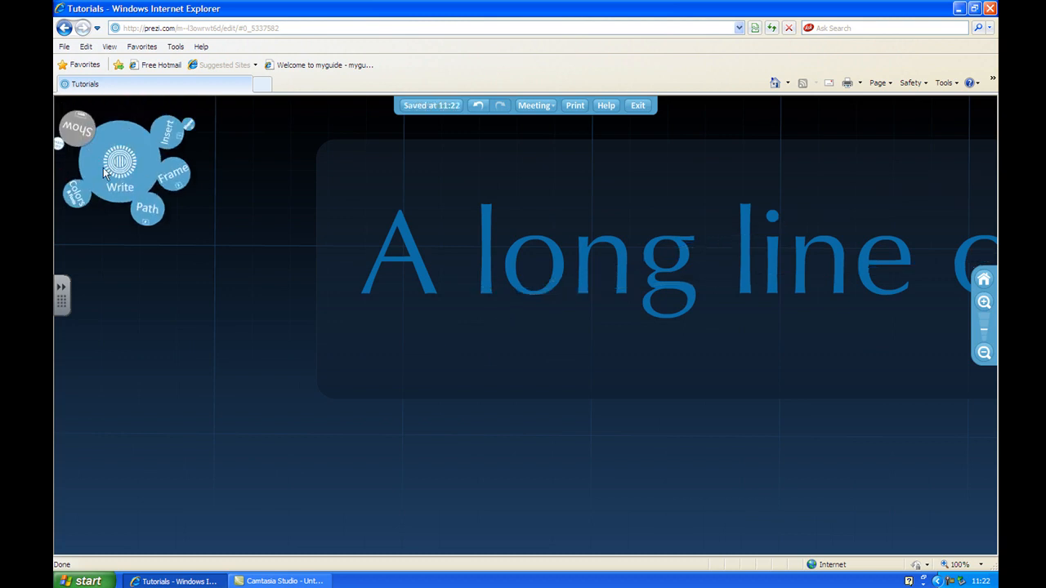
Present the path from the long line of text through TEST to "Text that is smaller still", and start stepping back.
{"action": "left_click", "coordinate": [78, 134]}
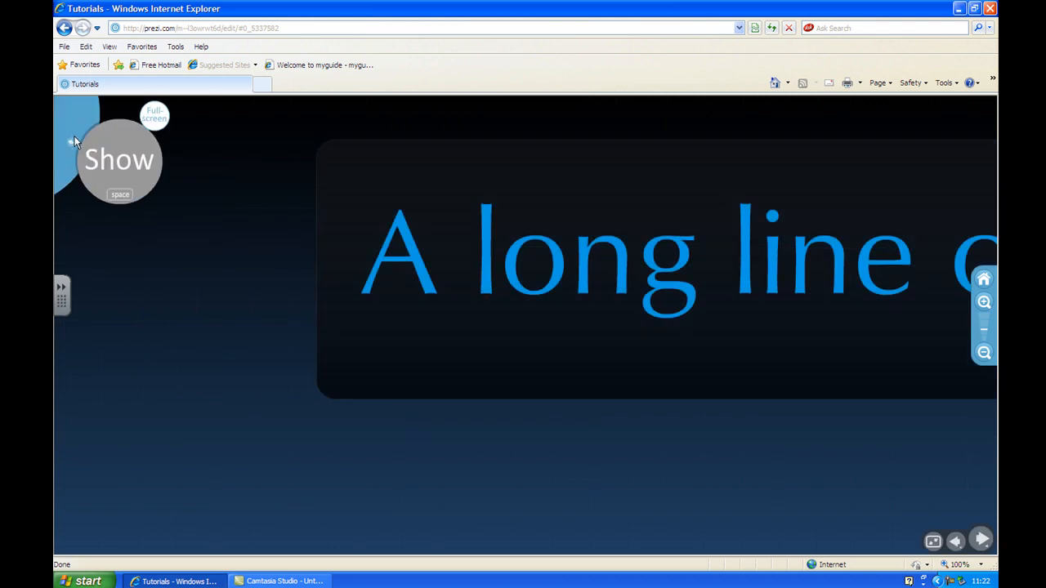
{"action": "left_click", "coordinate": [954, 541]}
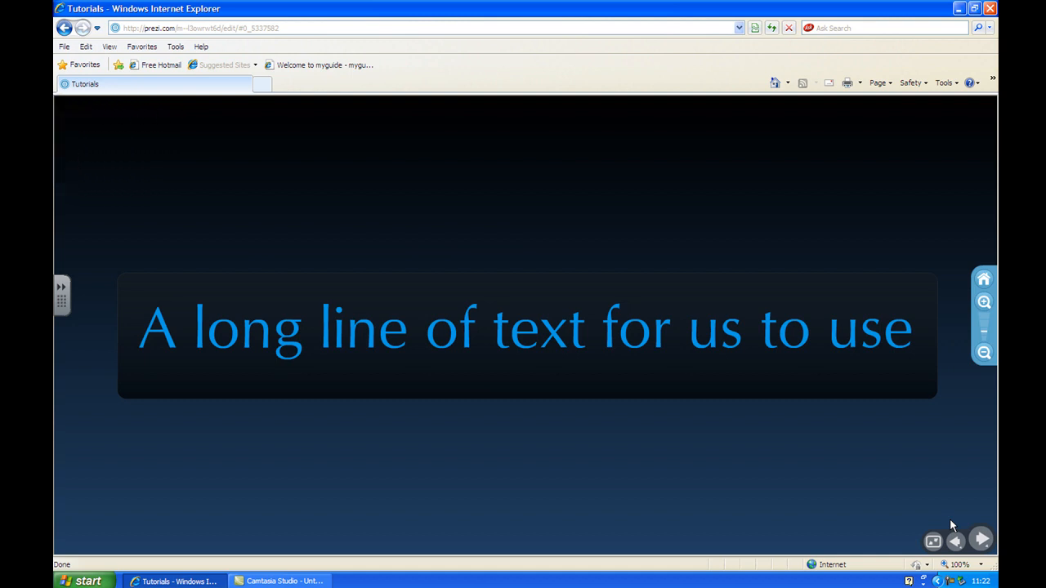
{"action": "key", "text": "Right"}
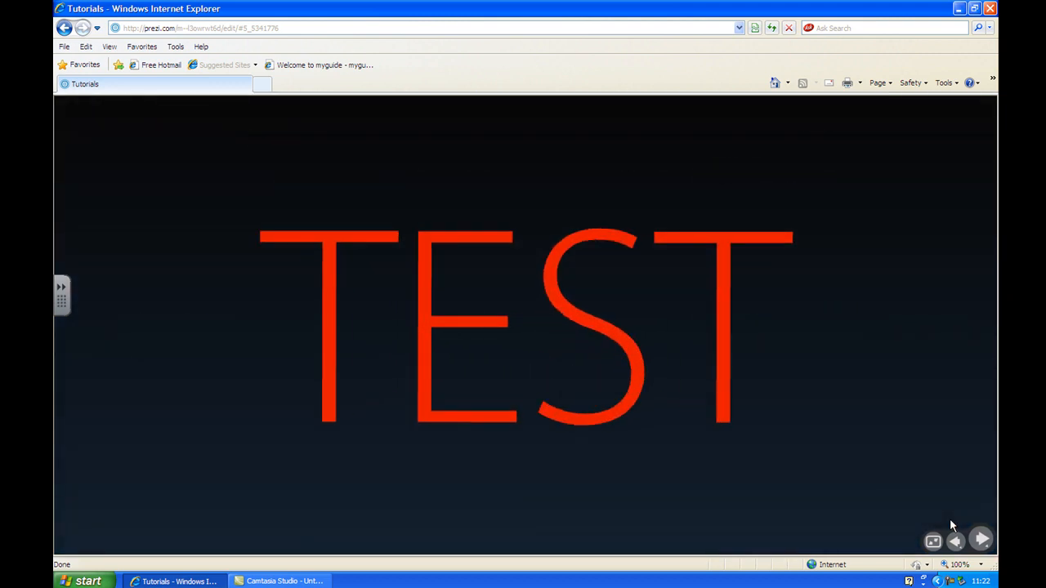
{"action": "key", "text": "Right"}
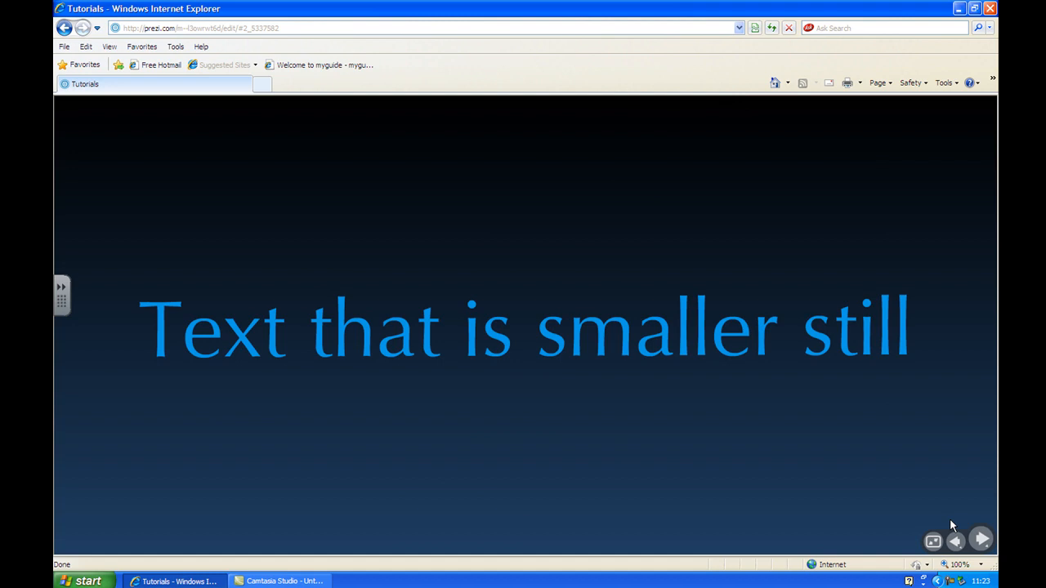
{"action": "key", "text": "Left"}
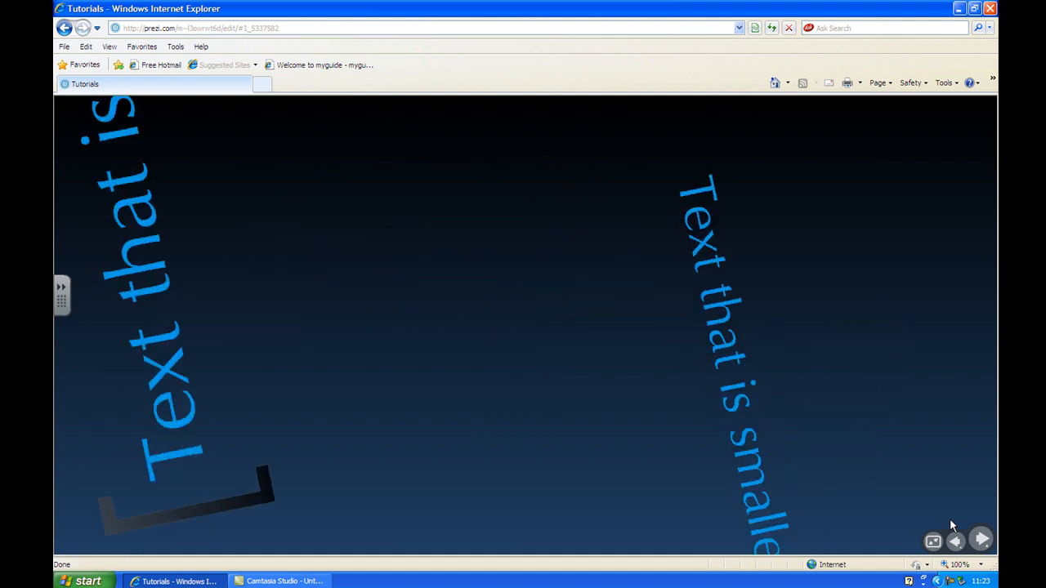